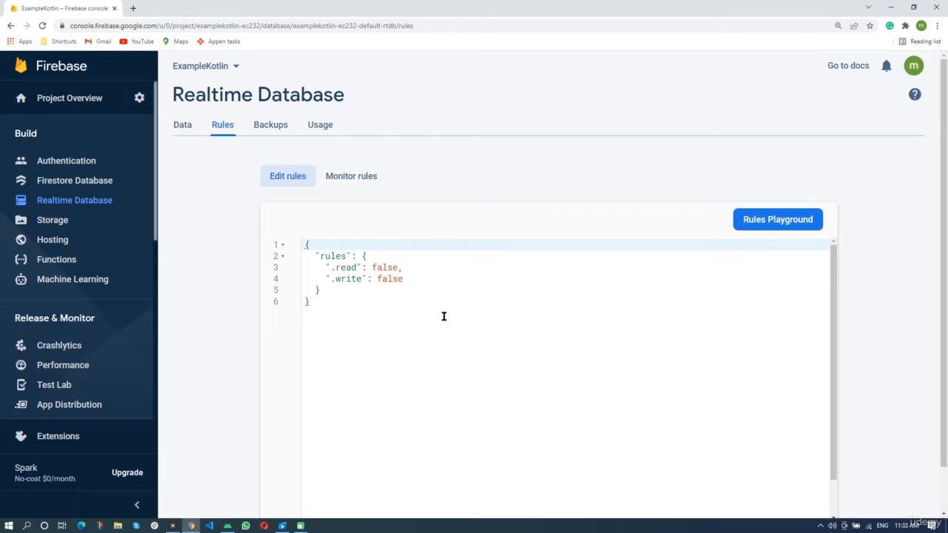
Change the .read rule in the database rules to true.
click(399, 268)
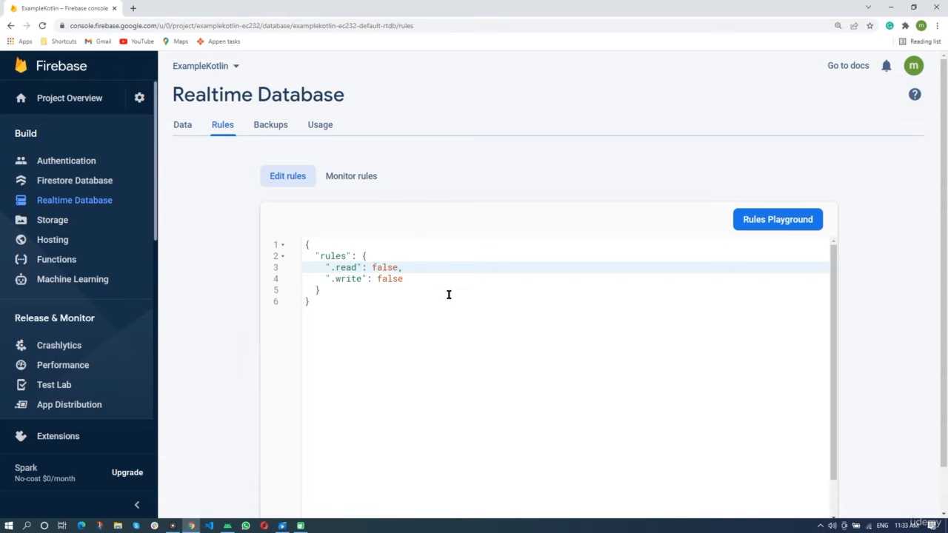
key(BackSpace)
key(BackSpace)
key(BackSpace)
key(BackSpace)
key(BackSpace)
text(true)
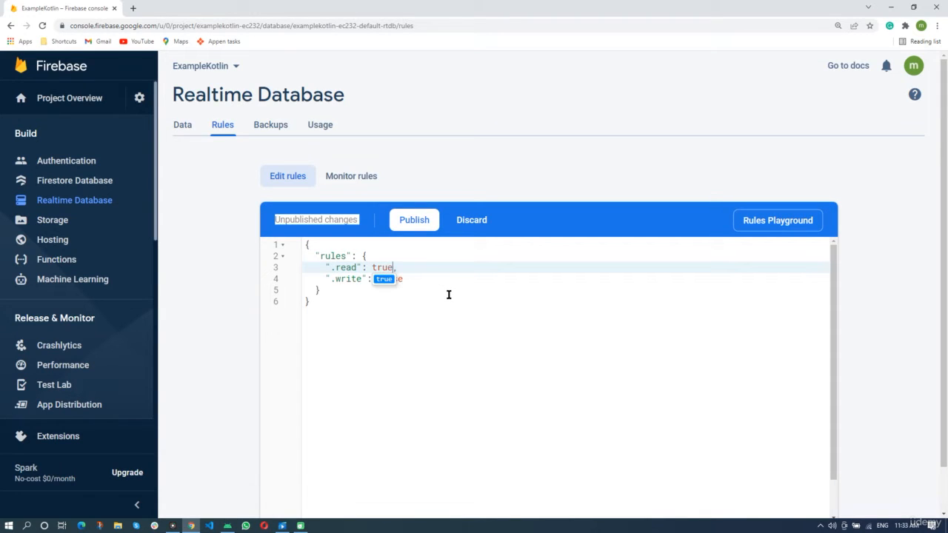
key(Escape)
Change the .write rule to true and publish the rules, dismissing the security warning.
click(419, 281)
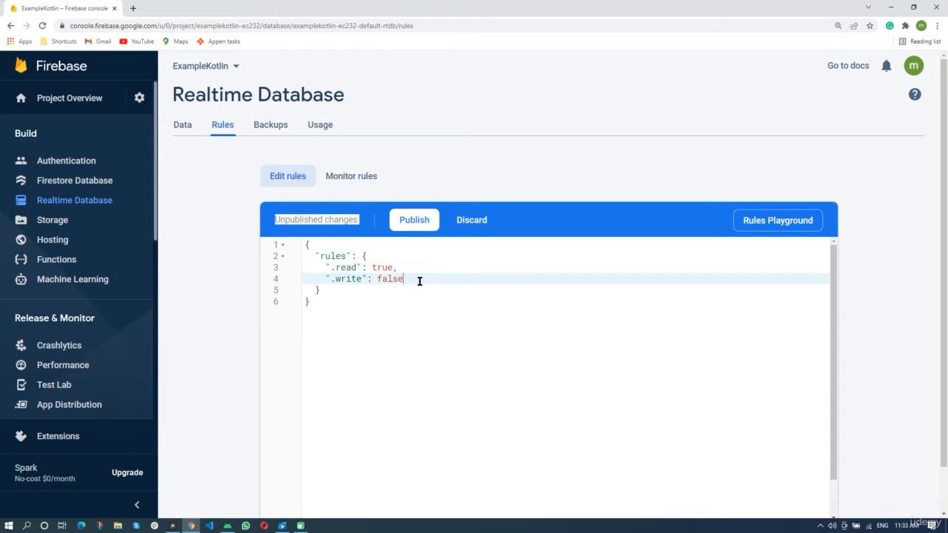
key(BackSpace)
key(BackSpace)
key(BackSpace)
key(BackSpace)
key(BackSpace)
text(true)
click(425, 227)
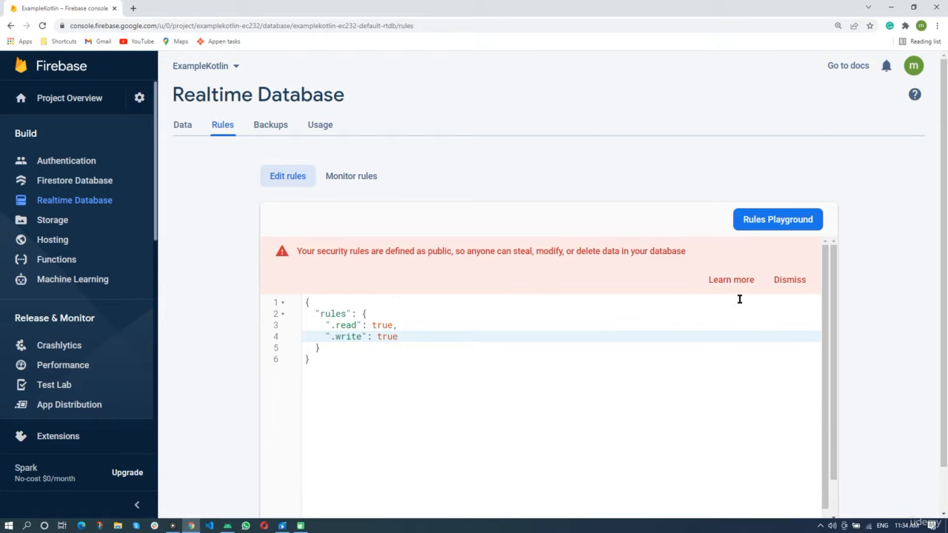
click(790, 279)
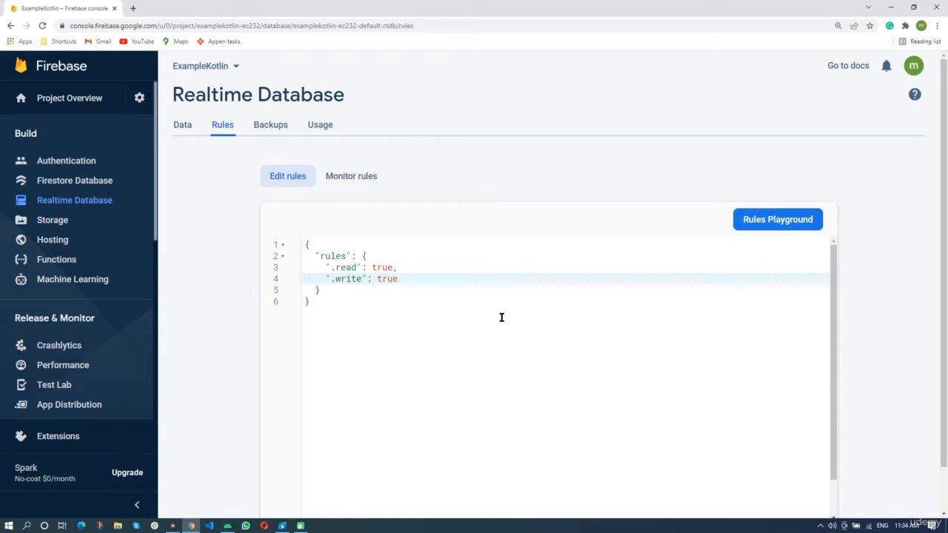
In the data view, create an employee node at the database root with a name child holding the employee's first name.
click(182, 126)
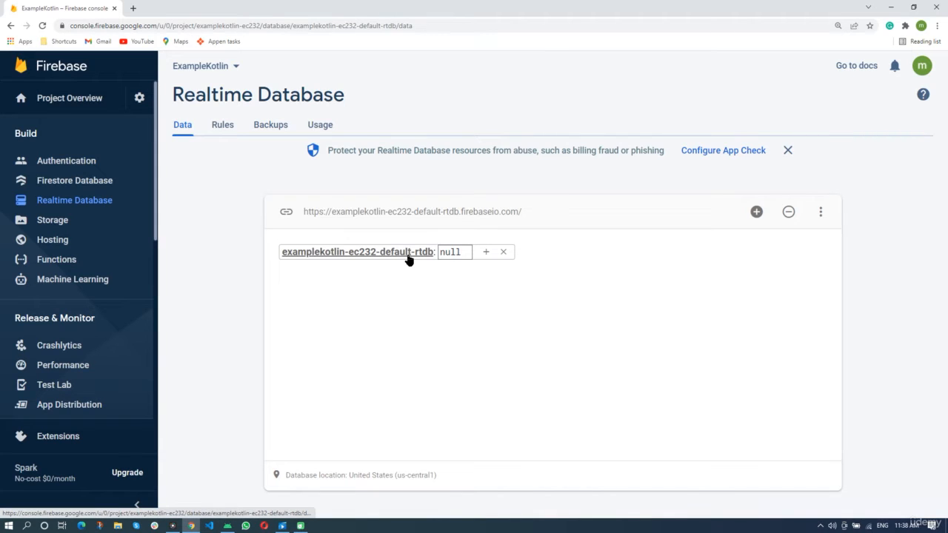
click(487, 254)
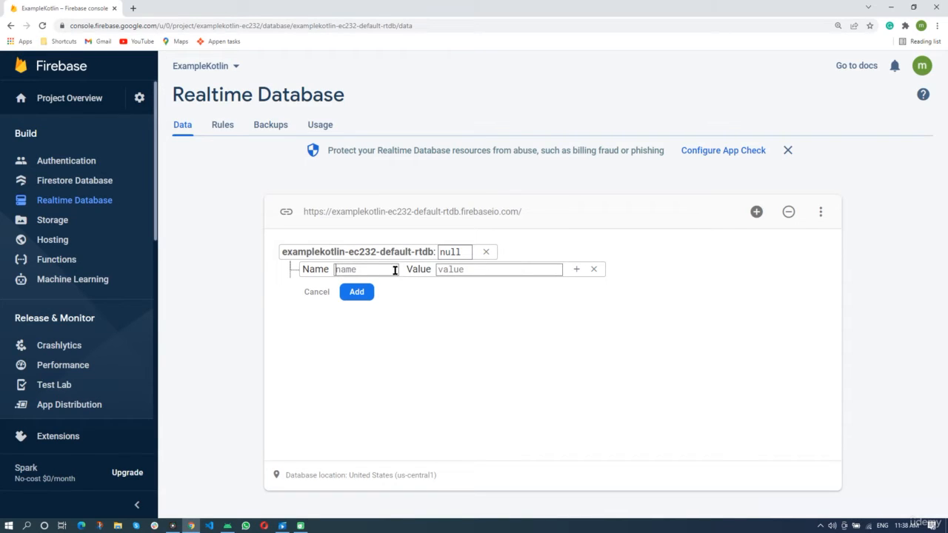
text(employee)
click(576, 271)
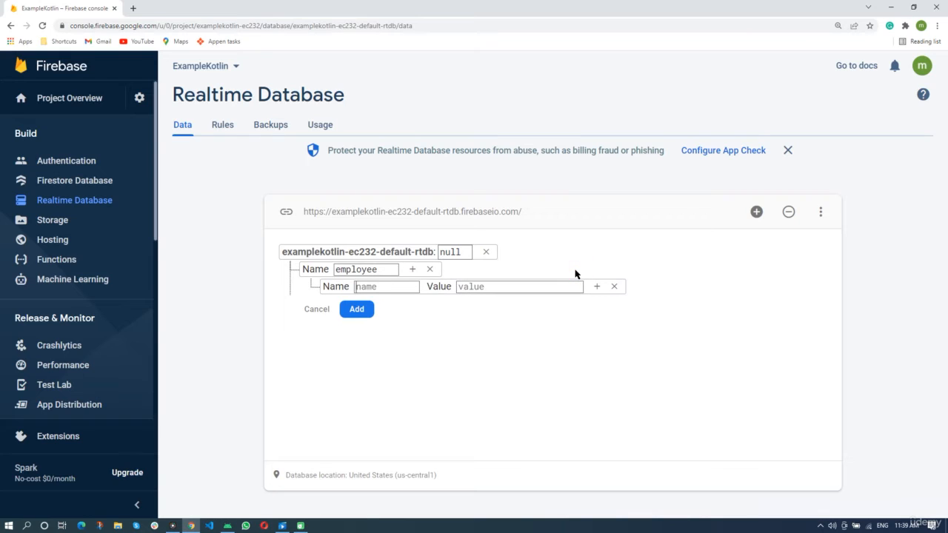
click(411, 286)
text(name)
click(508, 287)
Add a surname child holding the employee's surname and save the employee node.
click(412, 271)
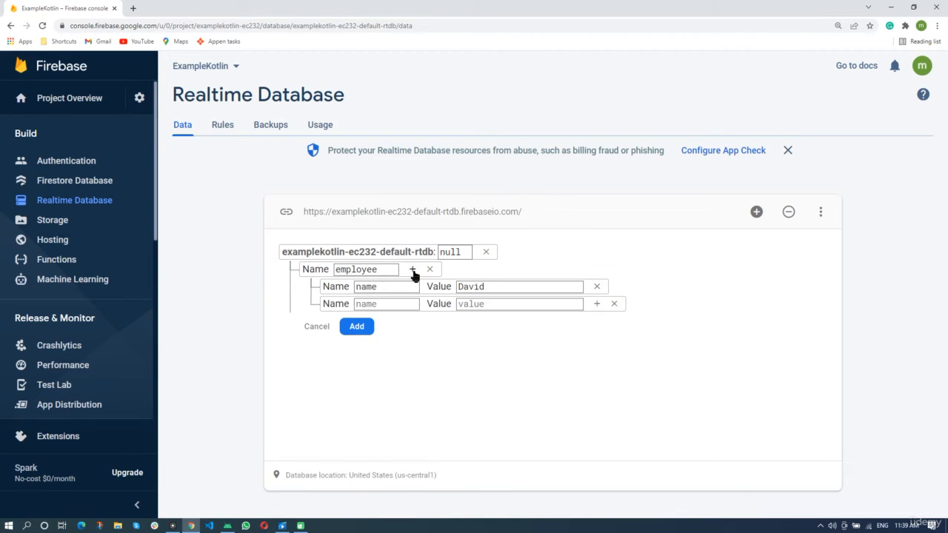
click(412, 304)
text(surname)
click(521, 305)
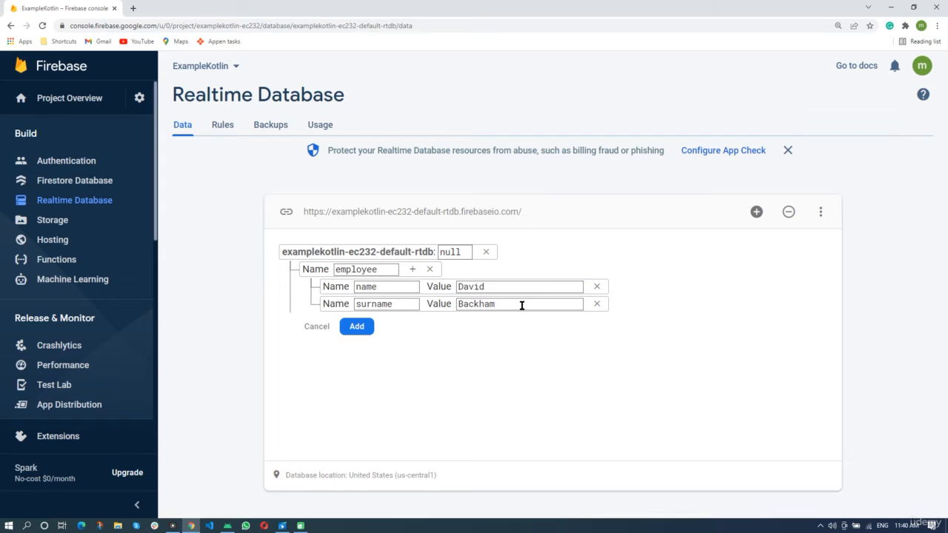
click(358, 328)
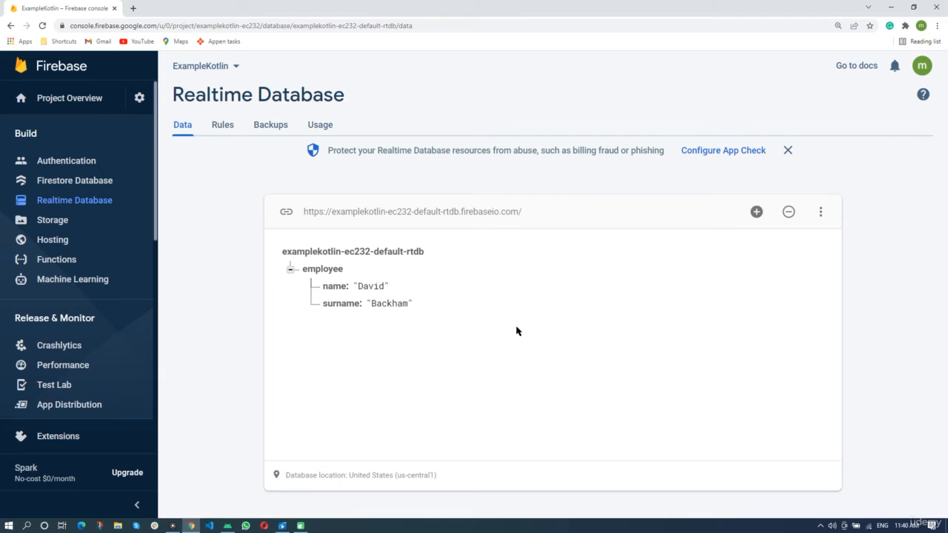
Add a job child with value engineer to the employee node.
mouse_move(320, 277)
click(355, 271)
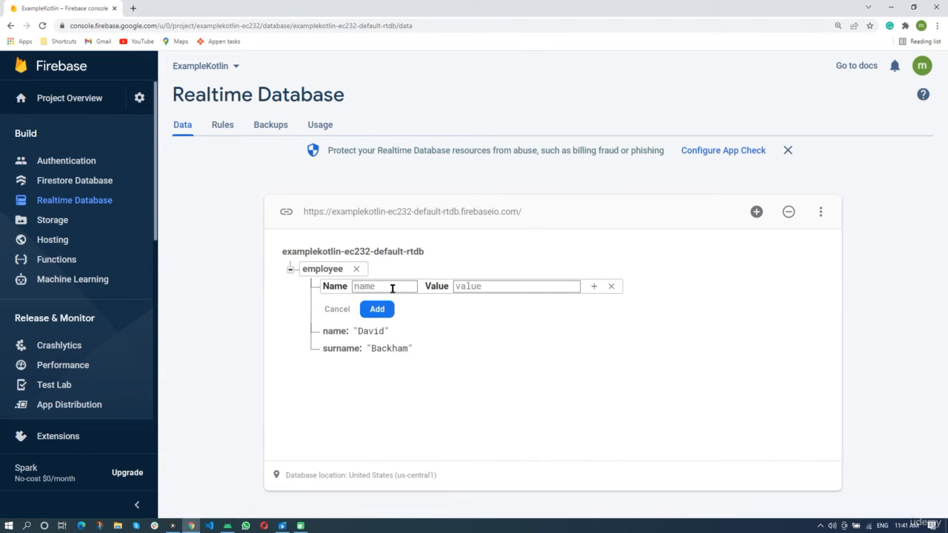
text(job)
text(engineer)
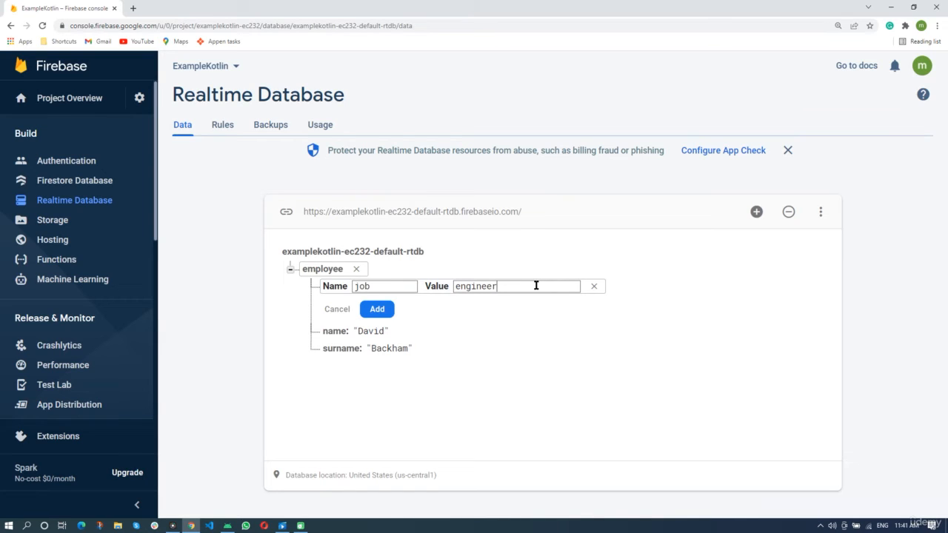
click(378, 310)
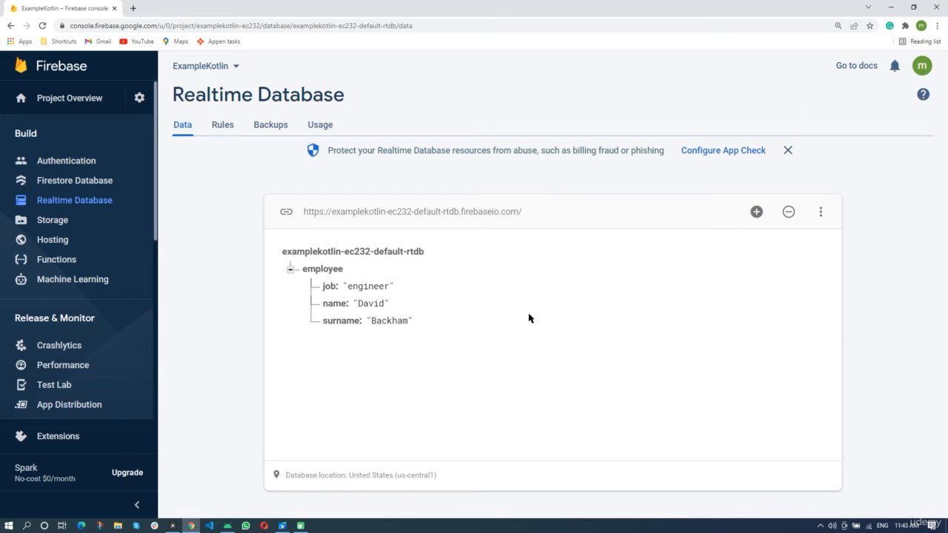
Add a root-level Salary entry with value 2000.
mouse_move(323, 278)
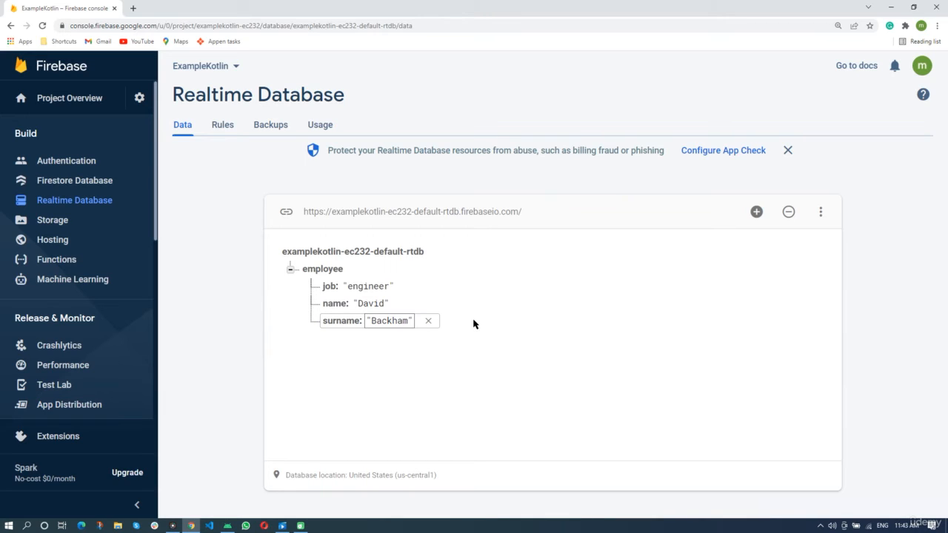
click(290, 270)
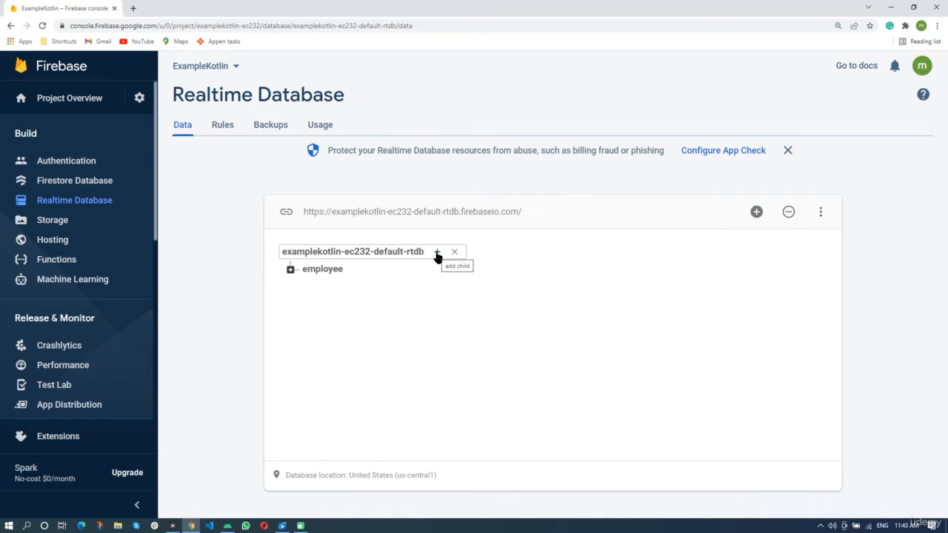
click(437, 253)
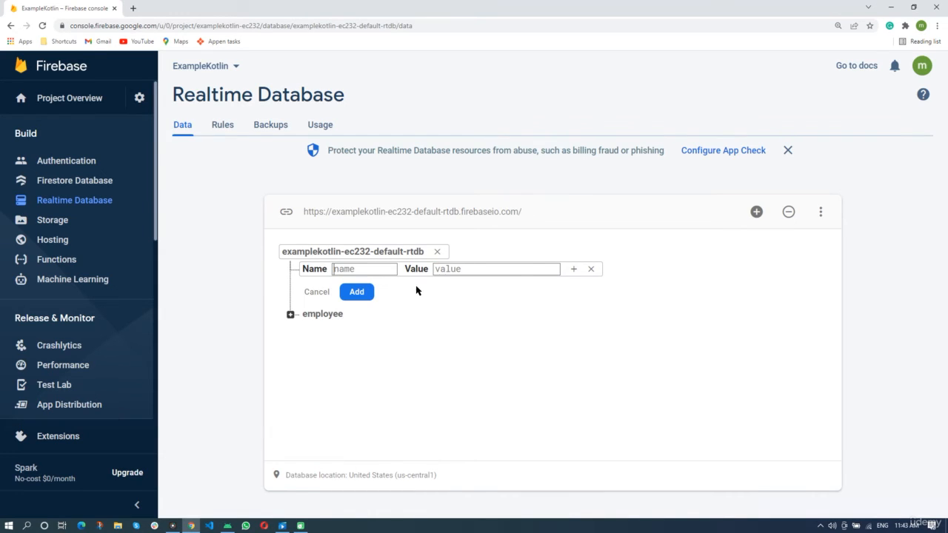
click(381, 268)
text(Salary)
click(535, 267)
text(2000)
click(357, 293)
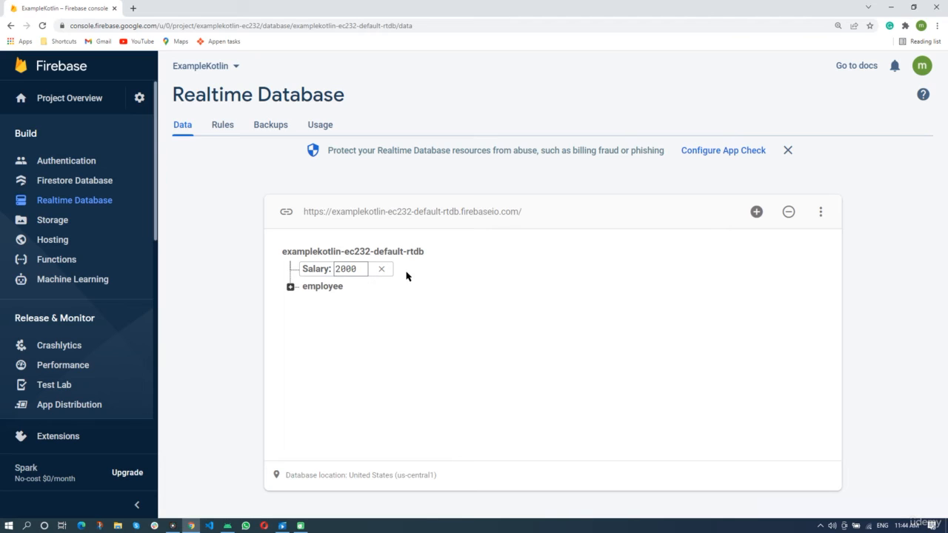
Create a Users node at the database root with a name child holding the user's first name.
click(291, 286)
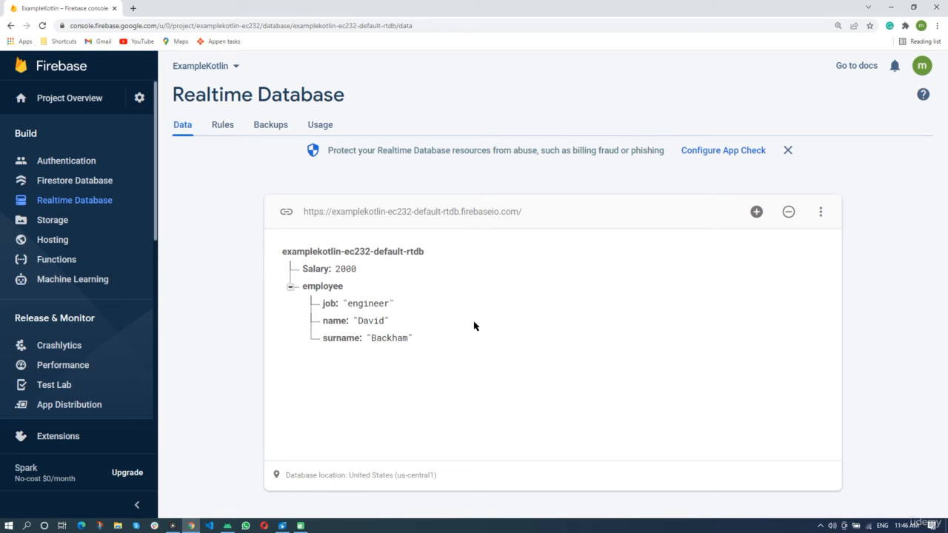
mouse_move(381, 256)
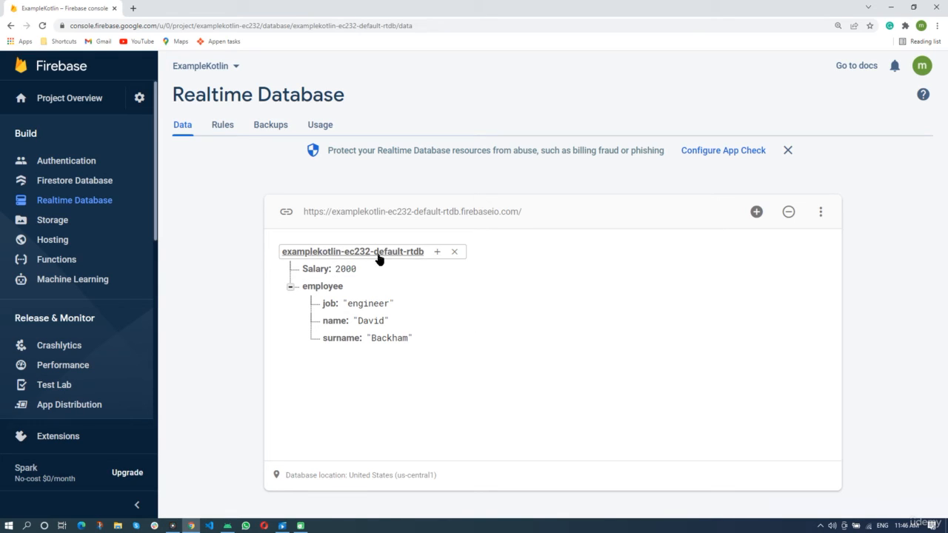
click(438, 252)
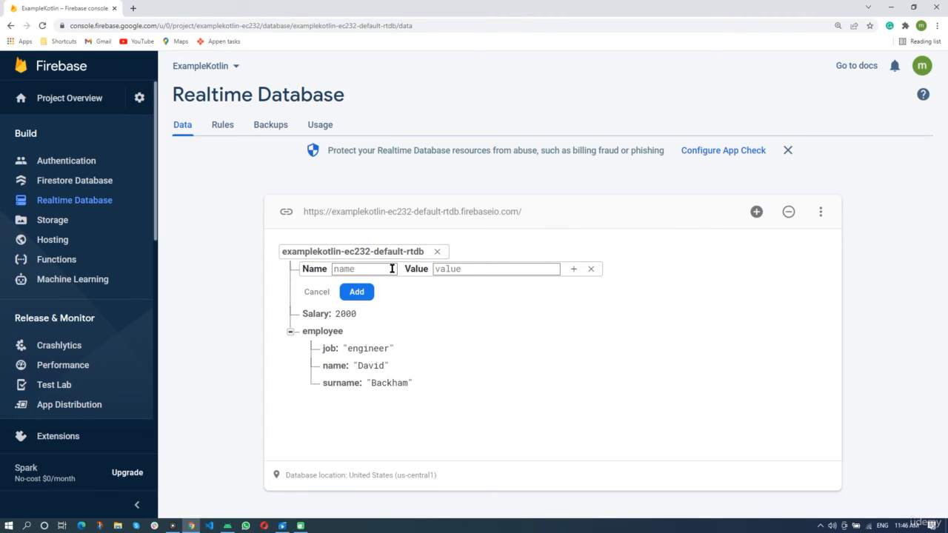
text(Users)
click(574, 269)
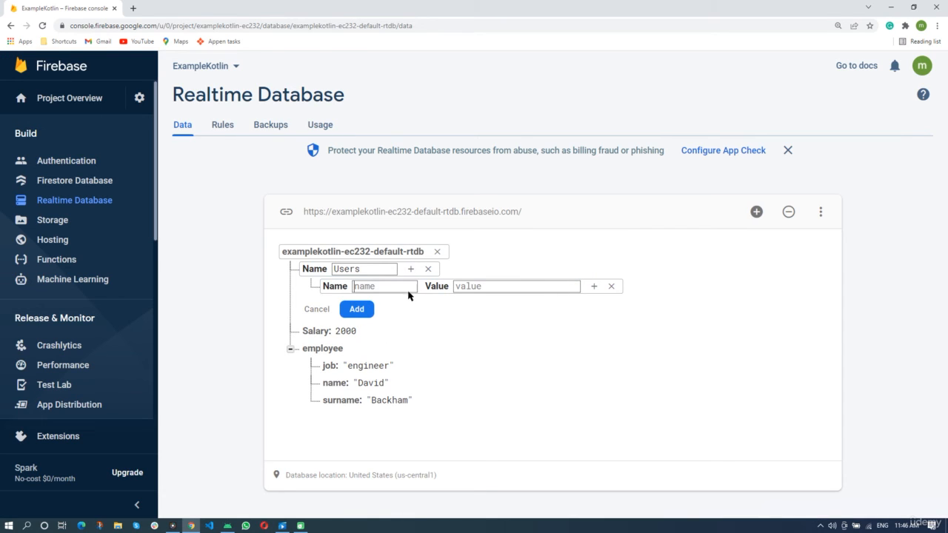
click(408, 287)
text(name)
click(513, 286)
text(Mary)
Add an email child to the Users node holding the user's e-mail address.
click(411, 269)
click(399, 304)
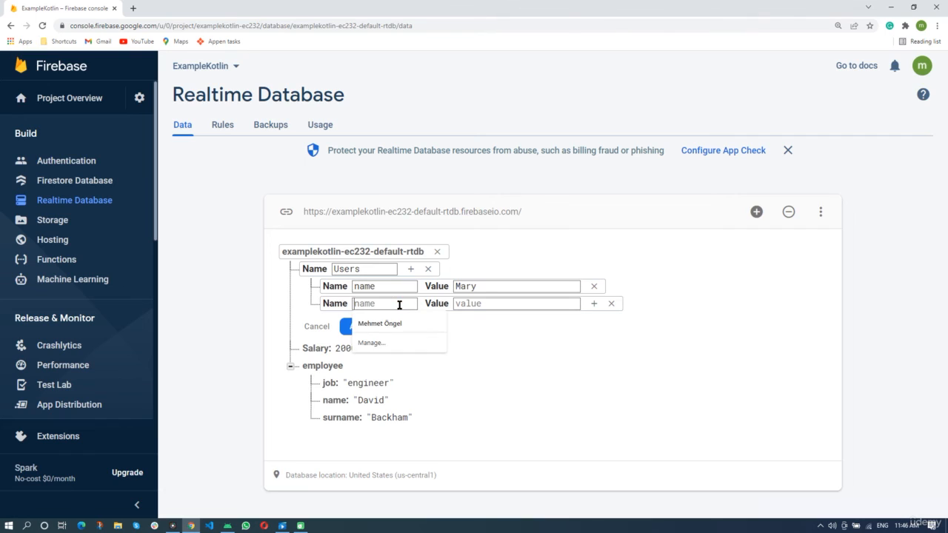
text(email)
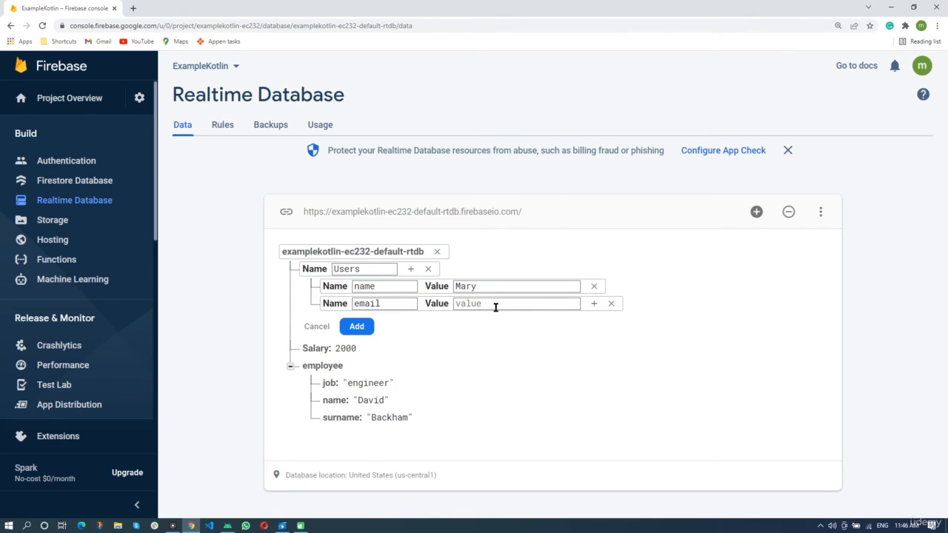
click(526, 305)
Add a phoneNumber child holding the user's phone number and save the Users node.
click(411, 269)
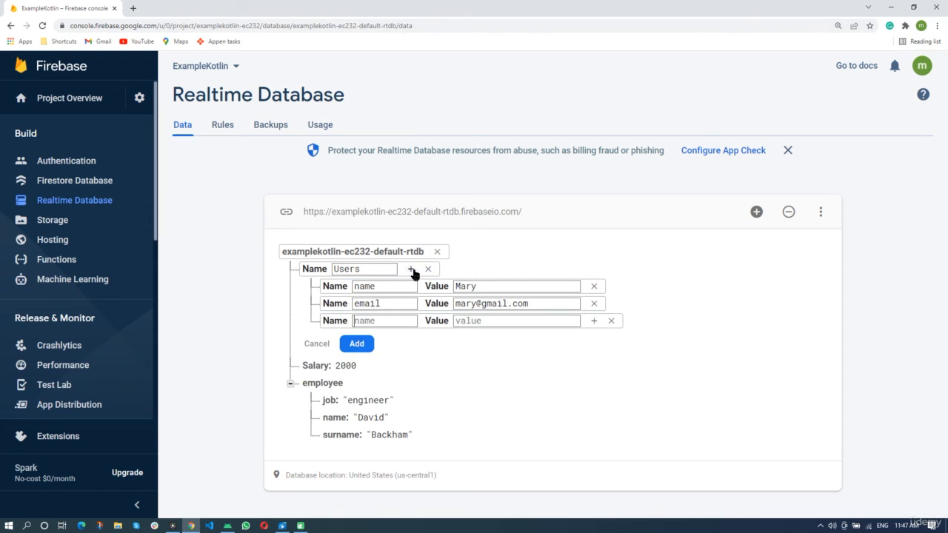
click(406, 319)
text(phoneNumber)
click(532, 324)
text(25689)
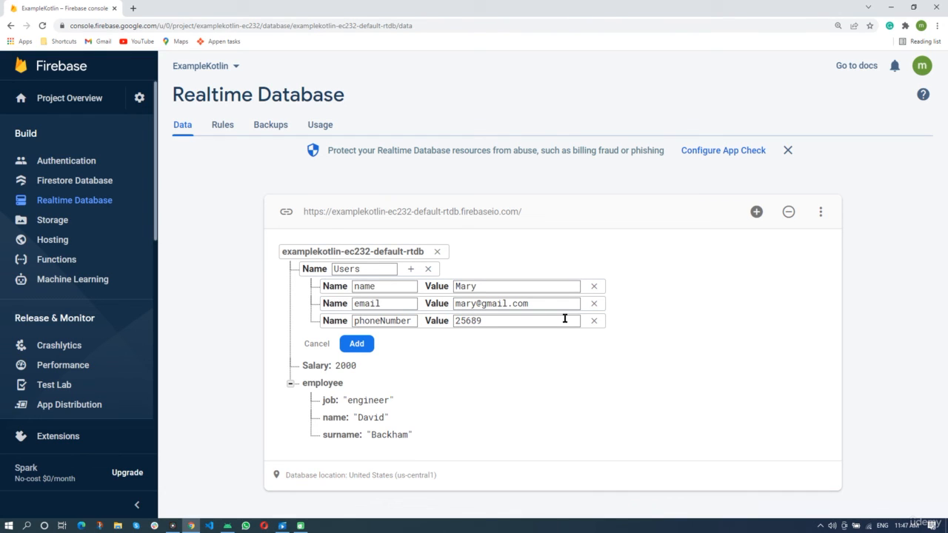
click(352, 352)
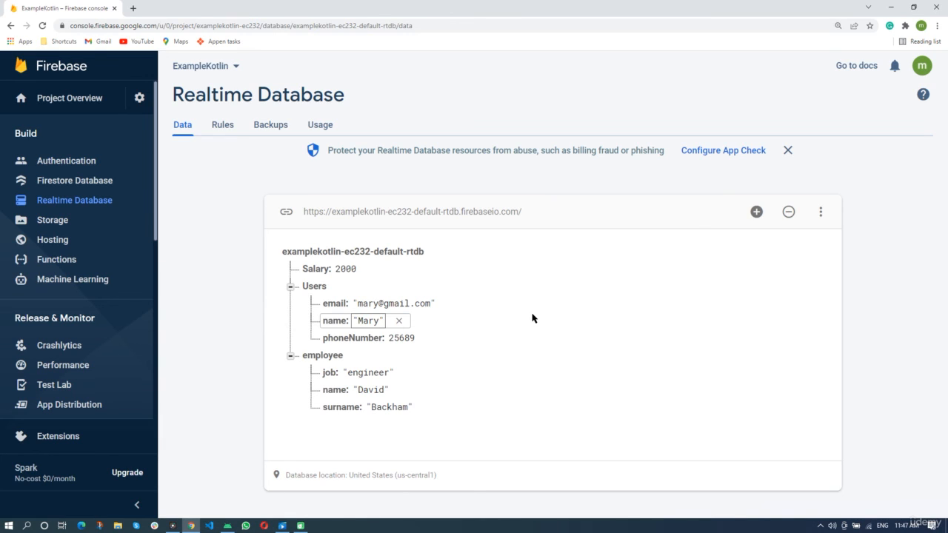
key(Return)
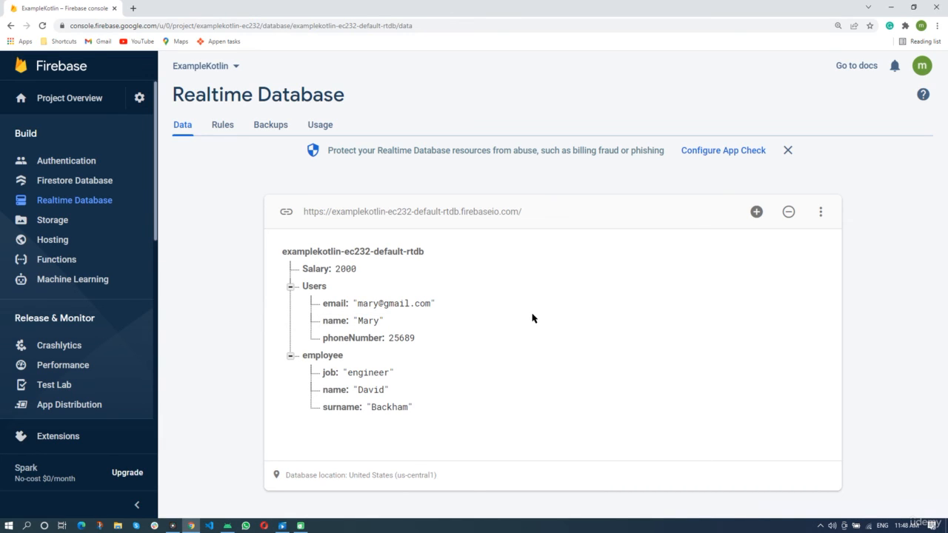